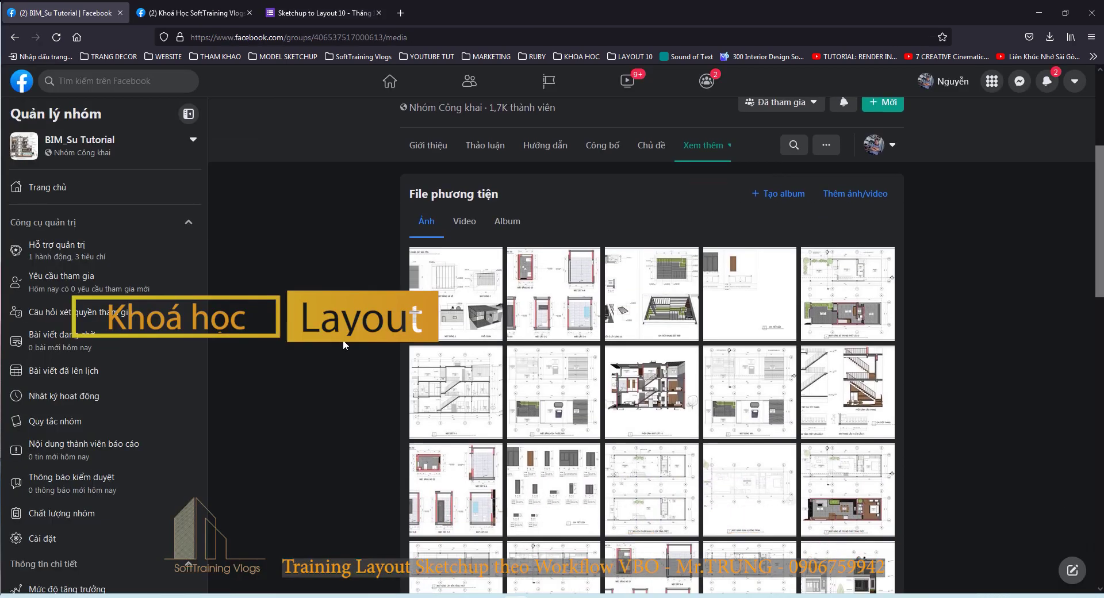
# Scroll through the course registration form
pyautogui.scroll(-1, 343, 340)
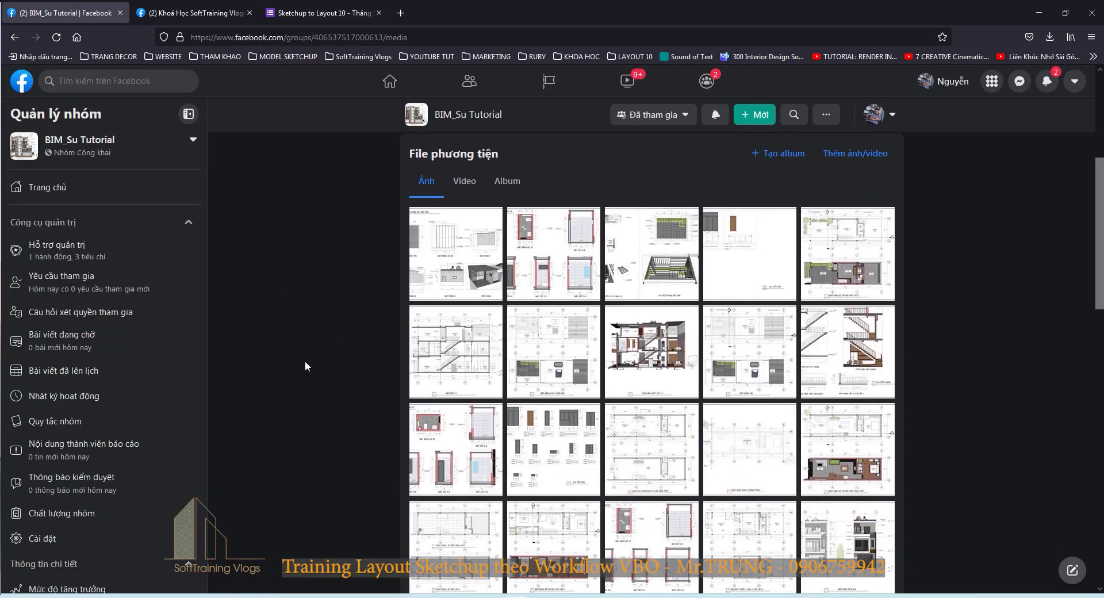
pyautogui.scroll(-2, 302, 345)
pyautogui.scroll(5, 298, 325)
# Open the first drawing photo from the group's media and page through the next ones
pyautogui.click(454, 335)
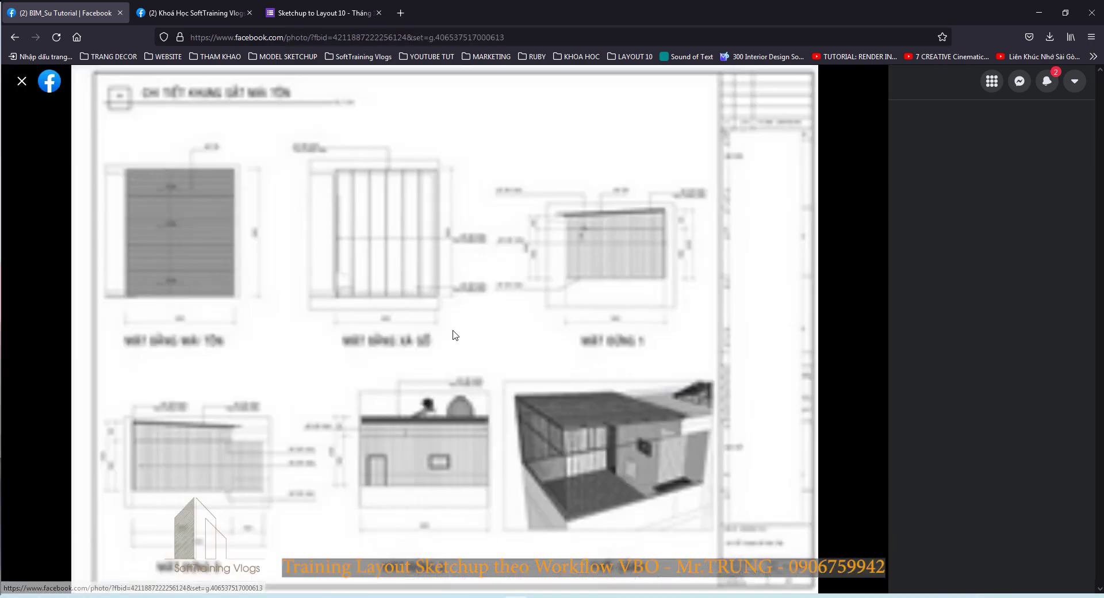
pyautogui.click(867, 329)
pyautogui.click(868, 330)
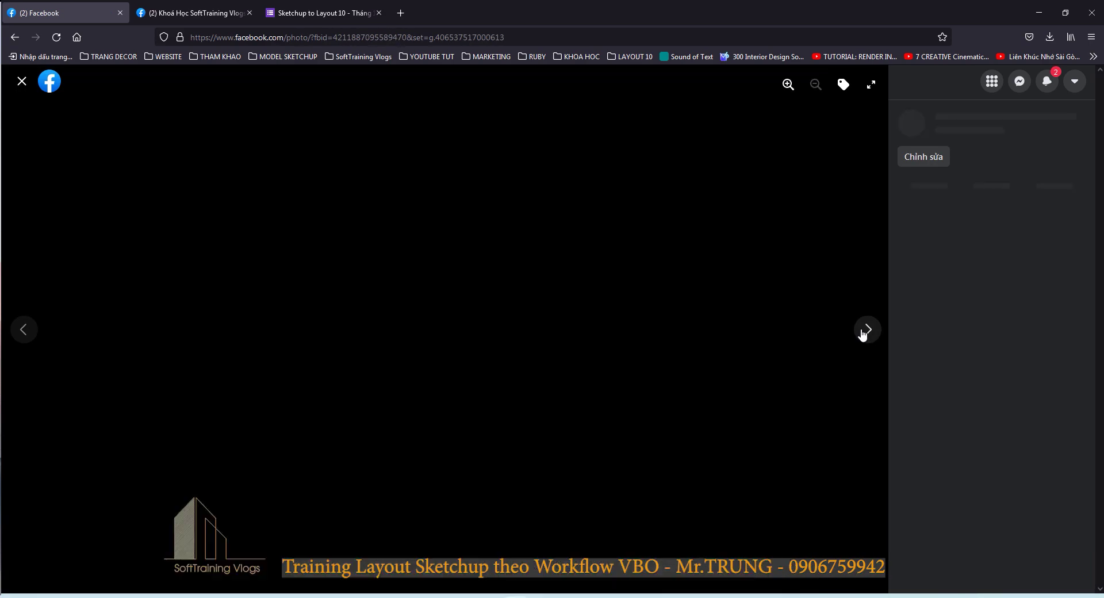
pyautogui.press('Escape')
# Look through the 1-19.pdf and 20-30.pdf drawing sets in Foxit Reader
pyautogui.hotkey('alt', 'Tab')
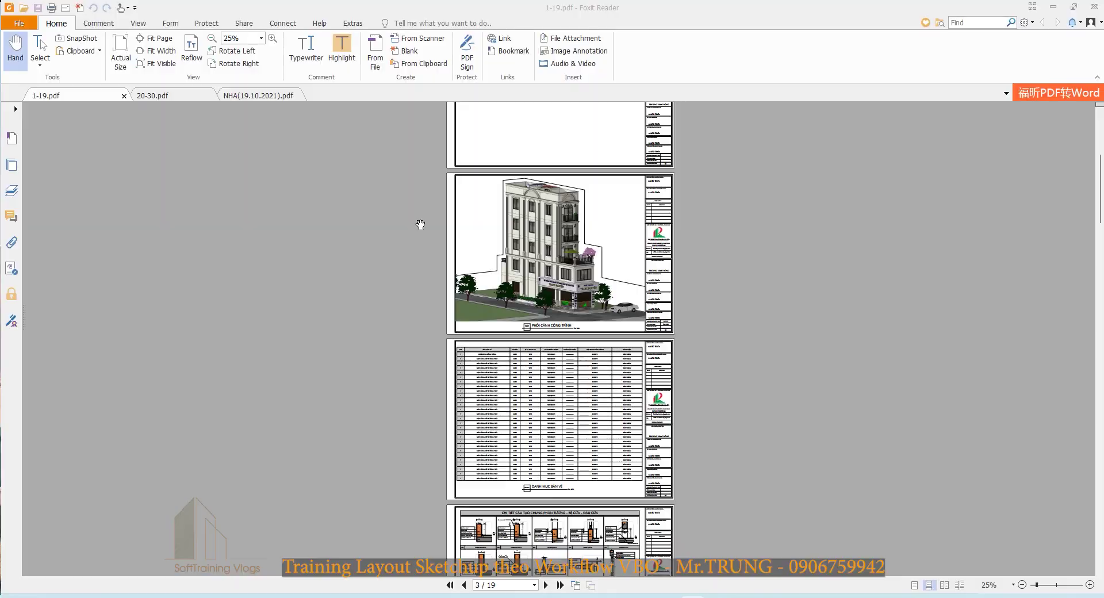
pyautogui.scroll(-5, 413, 253)
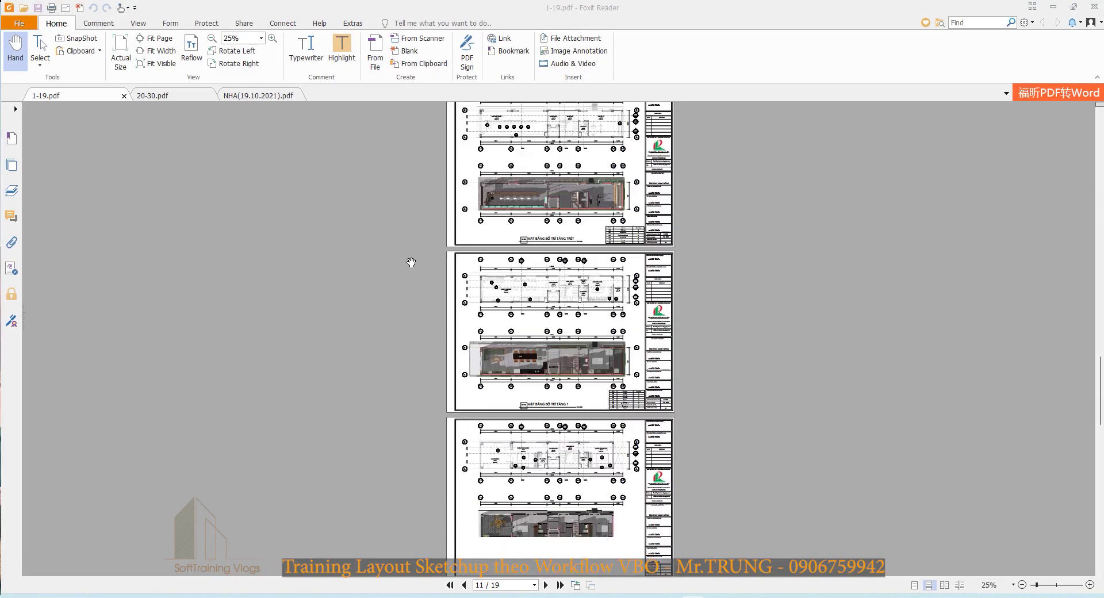
pyautogui.click(152, 96)
pyautogui.scroll(5, 561, 264)
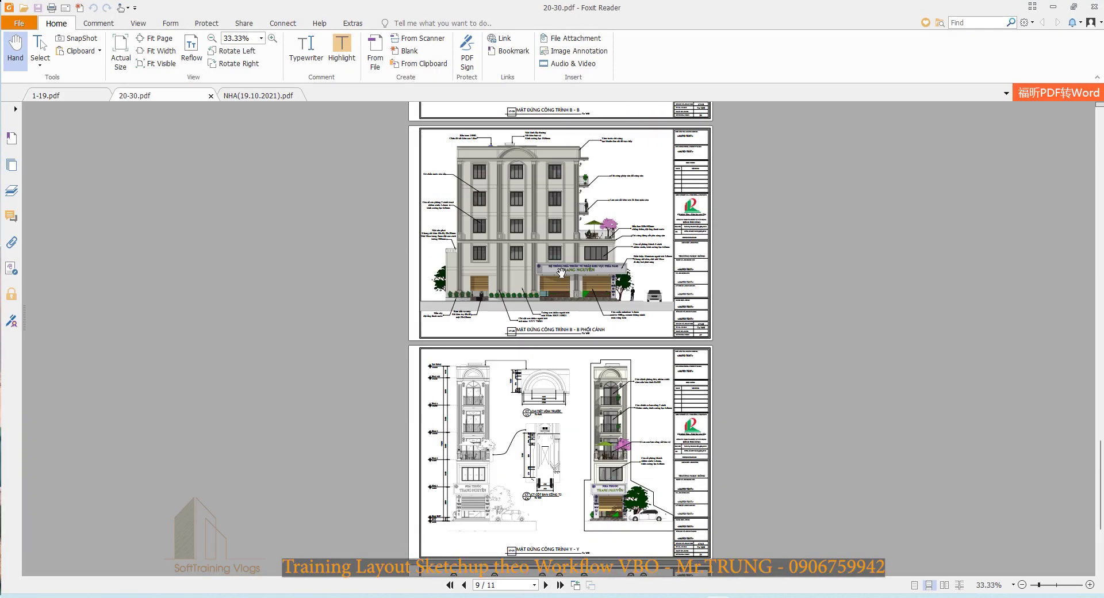
pyautogui.scroll(5, 561, 264)
pyautogui.scroll(5, 561, 264)
# Browse NHA(19.10.2021).pdf and settle on the page 16 staircase section
pyautogui.click(241, 95)
pyautogui.scroll(-5, 464, 206)
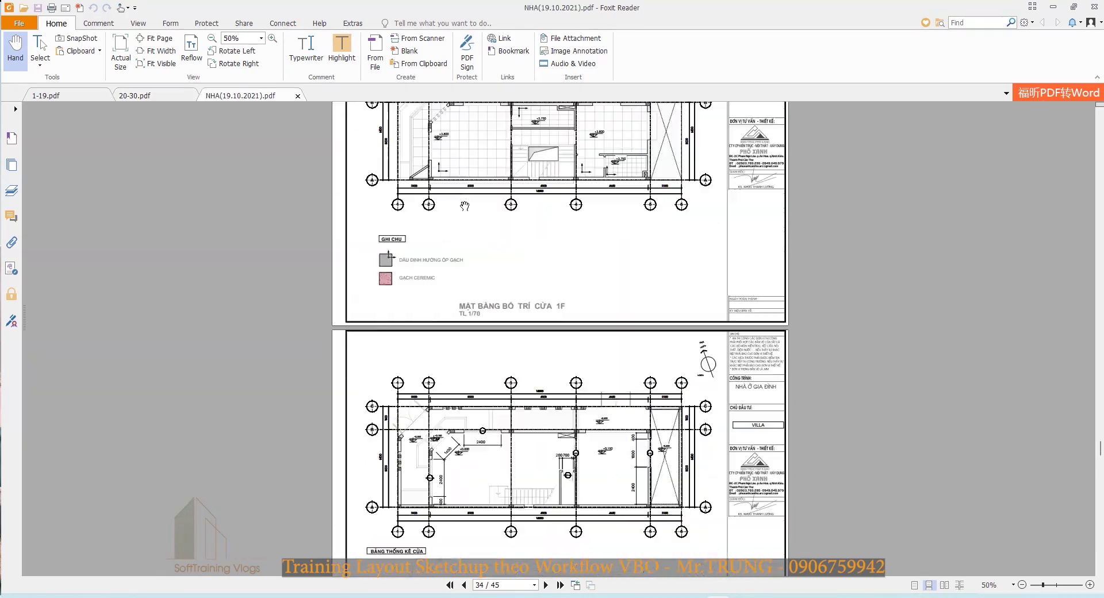
pyautogui.scroll(-5, 464, 206)
pyautogui.scroll(-5, 464, 206)
pyautogui.scroll(5, 465, 206)
pyautogui.scroll(5, 465, 206)
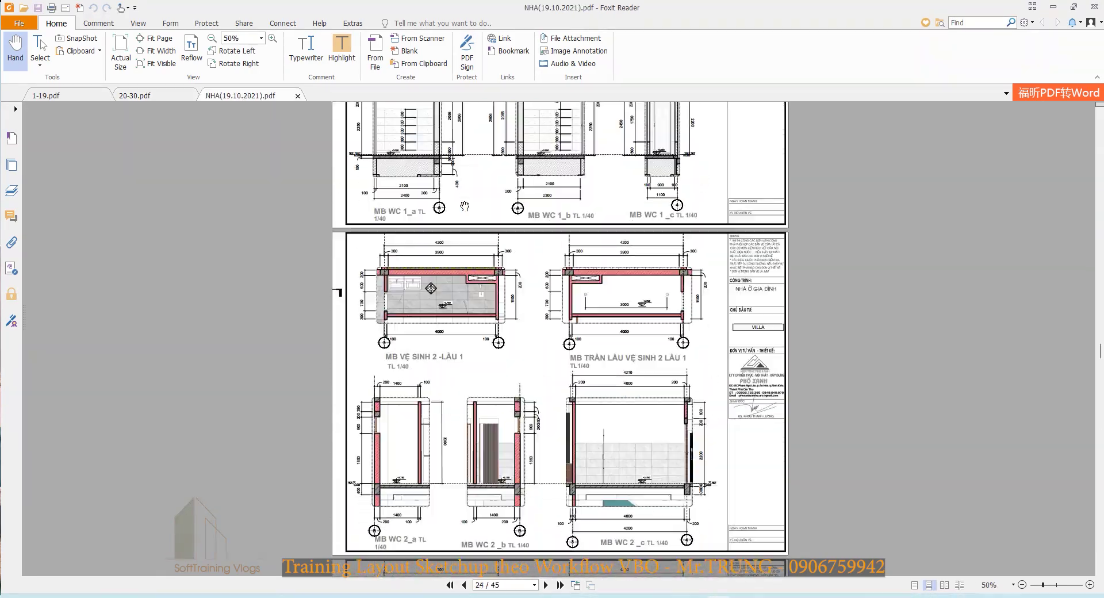
pyautogui.scroll(5, 465, 206)
pyautogui.scroll(5, 465, 206)
pyautogui.scroll(5, 465, 206)
pyautogui.scroll(5, 464, 206)
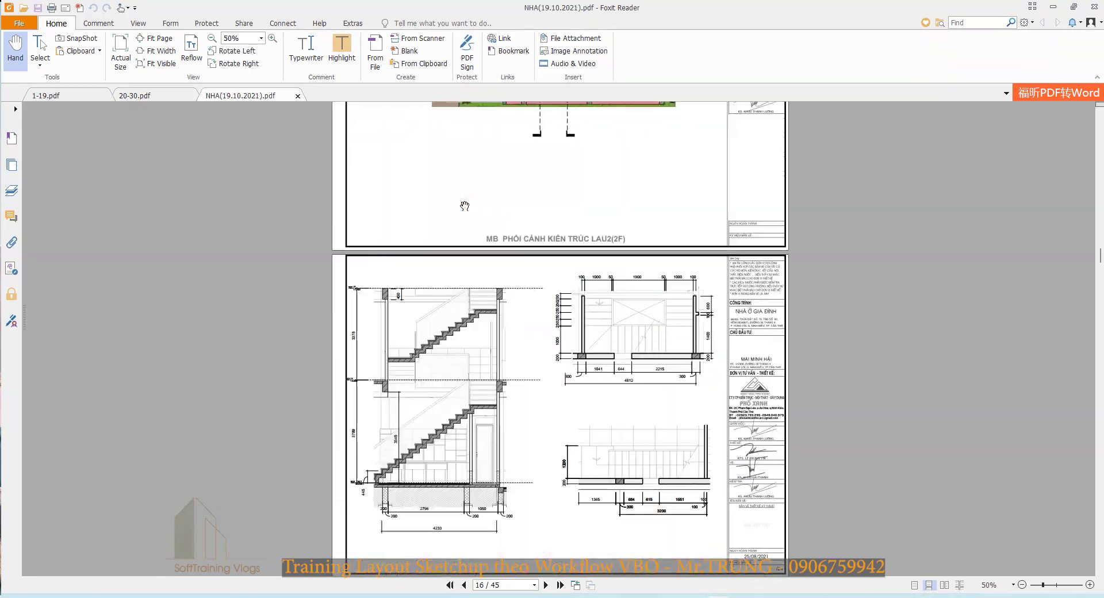
pyautogui.scroll(5, 438, 219)
pyautogui.scroll(5, 381, 237)
pyautogui.scroll(5, 380, 237)
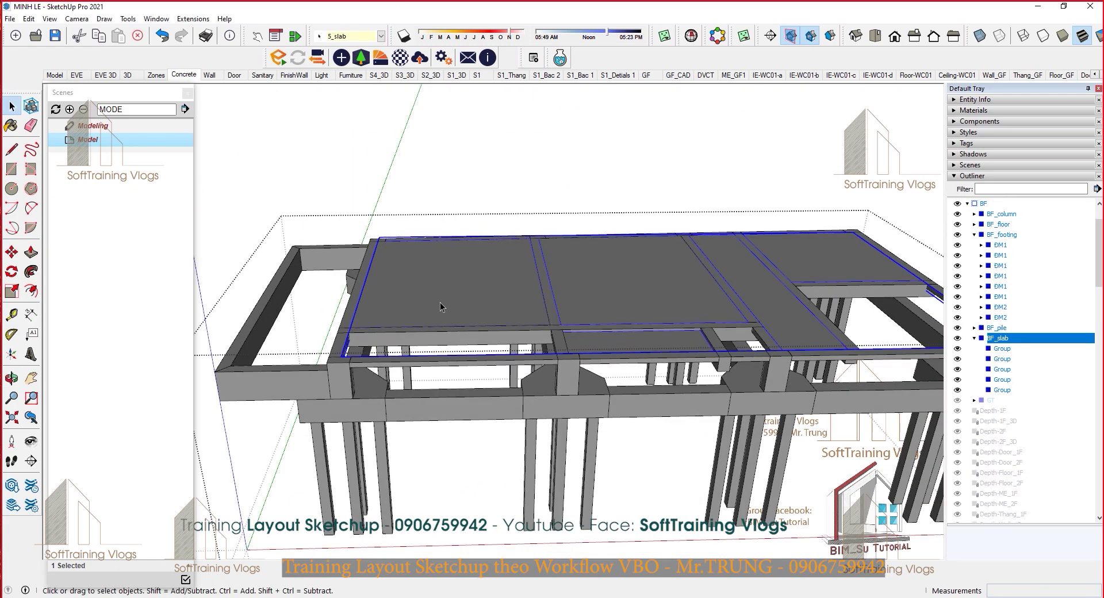
# Orbit the foundation model to view it from another angle
pyautogui.moveTo(438, 334); pyautogui.dragTo(819, 313, button='middle')
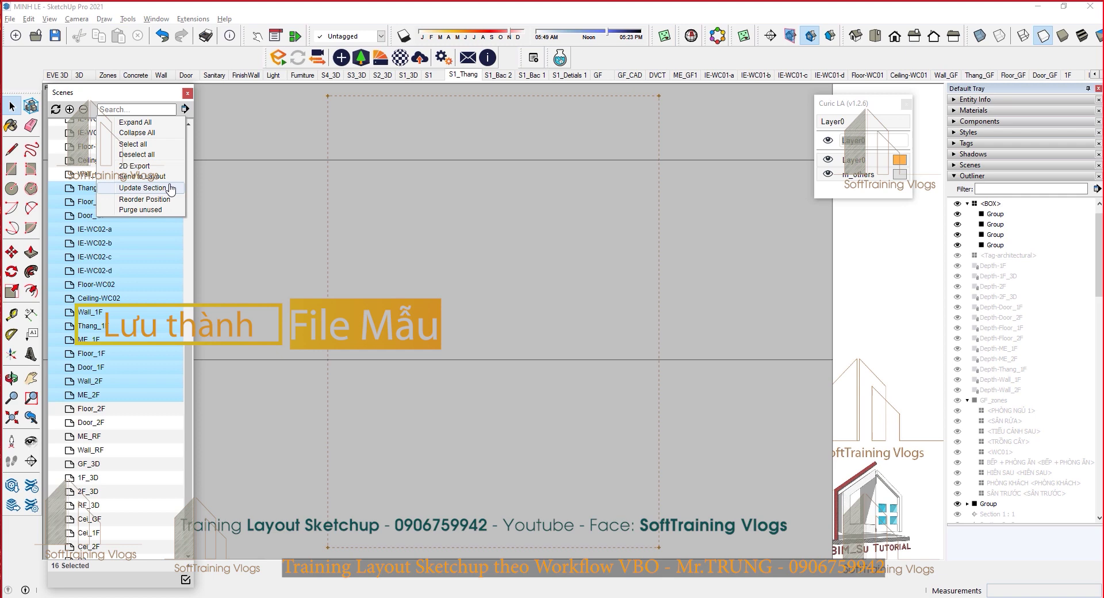
# Apply the scene organisation, then delete the scenes matching 'IE' through Curic LA Settings
pyautogui.click(171, 188)
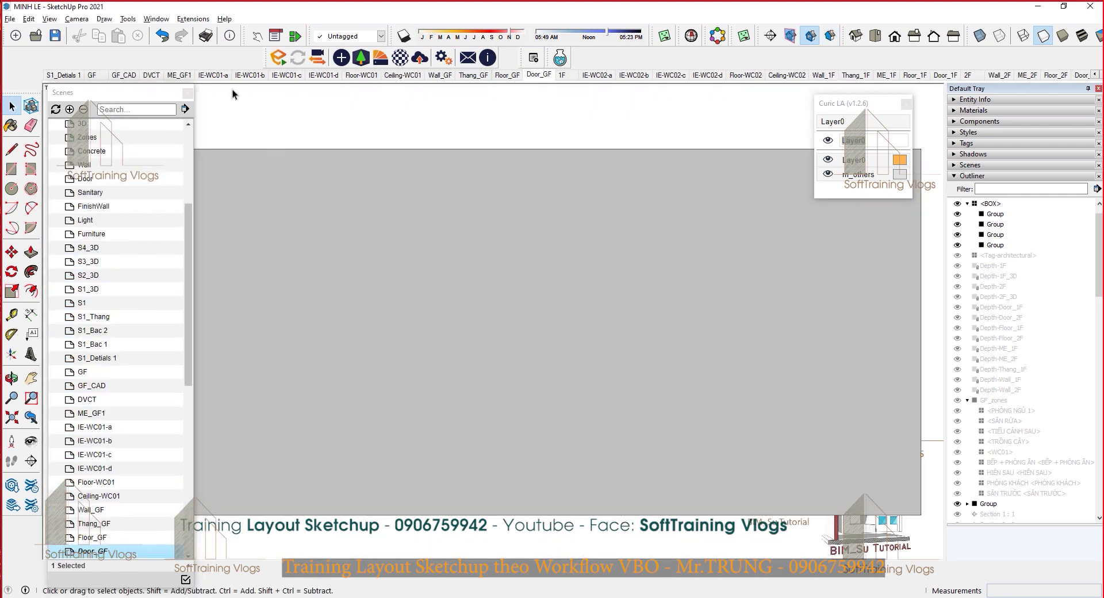
pyautogui.click(138, 109)
pyautogui.write('IE')
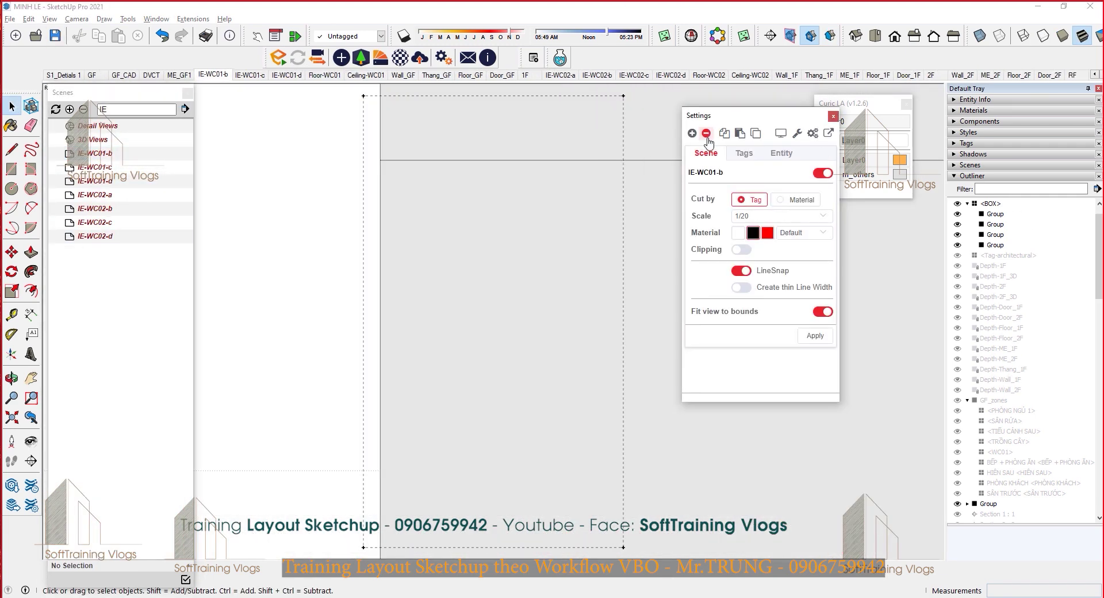
pyautogui.click(706, 133)
pyautogui.click(787, 287)
pyautogui.write('de')
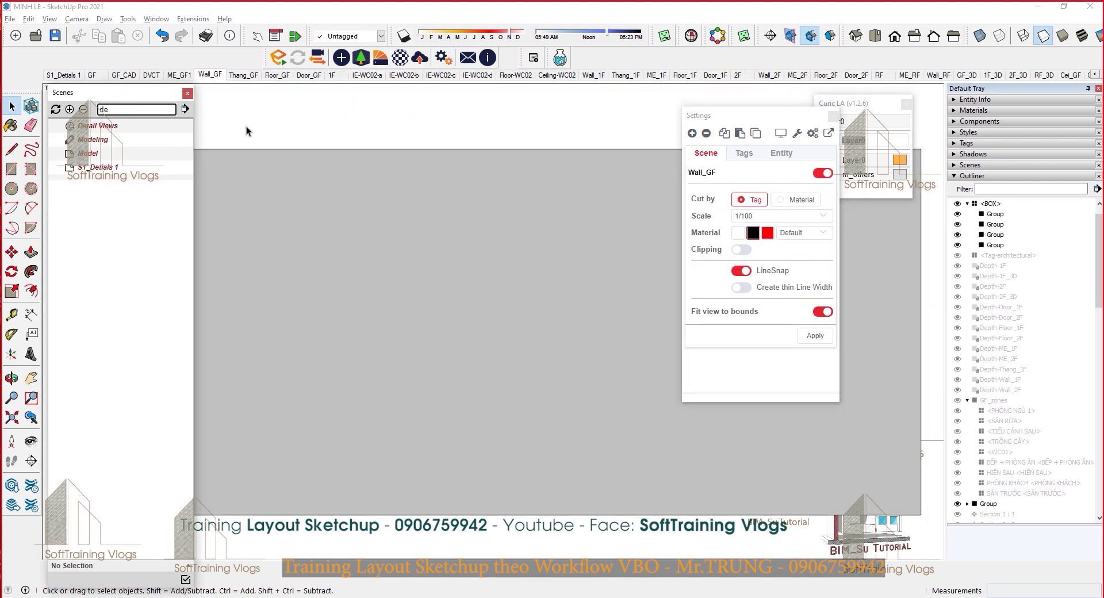
# Delete the scenes matching 'wc', then clear the search to list the remaining scenes
pyautogui.write('wc')
pyautogui.click(706, 133)
pyautogui.click(774, 287)
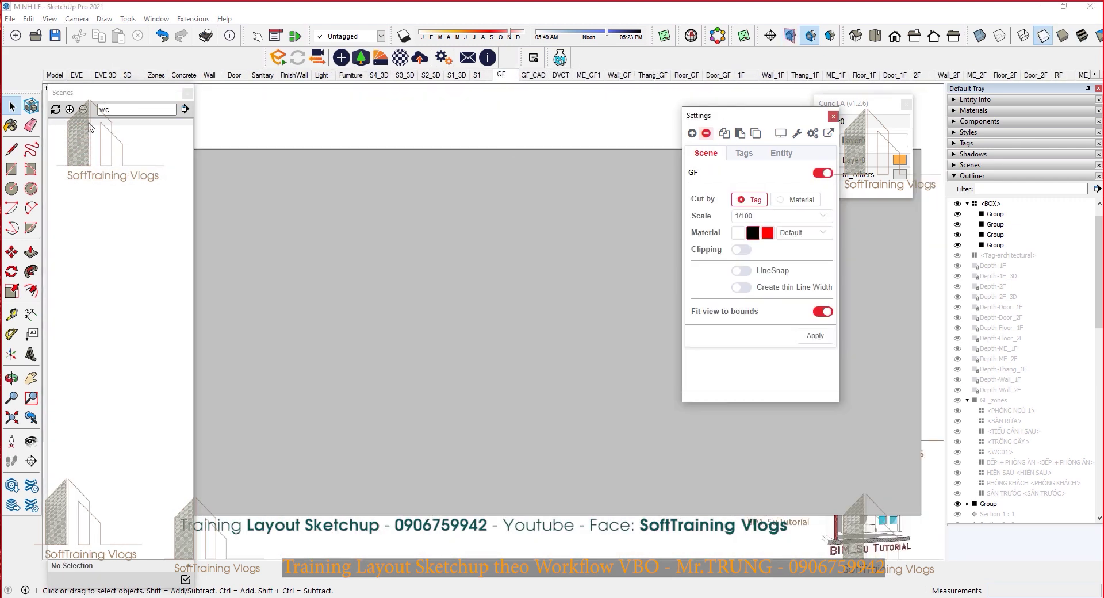
pyautogui.click(183, 110)
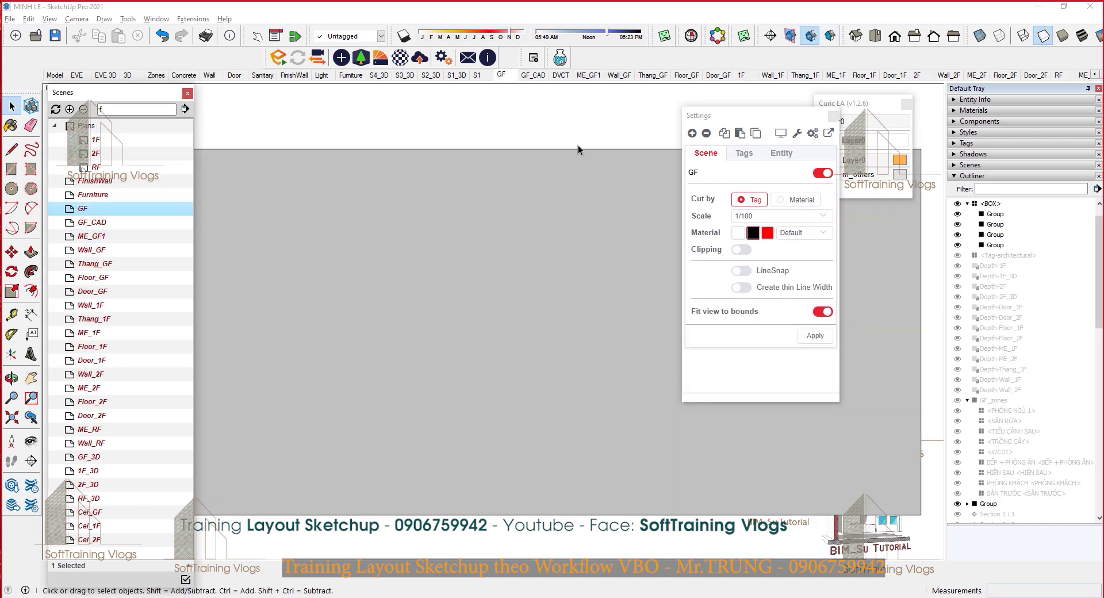
pyautogui.write('f')
pyautogui.moveTo(581, 147); pyautogui.dragTo(399, 398, button='middle')
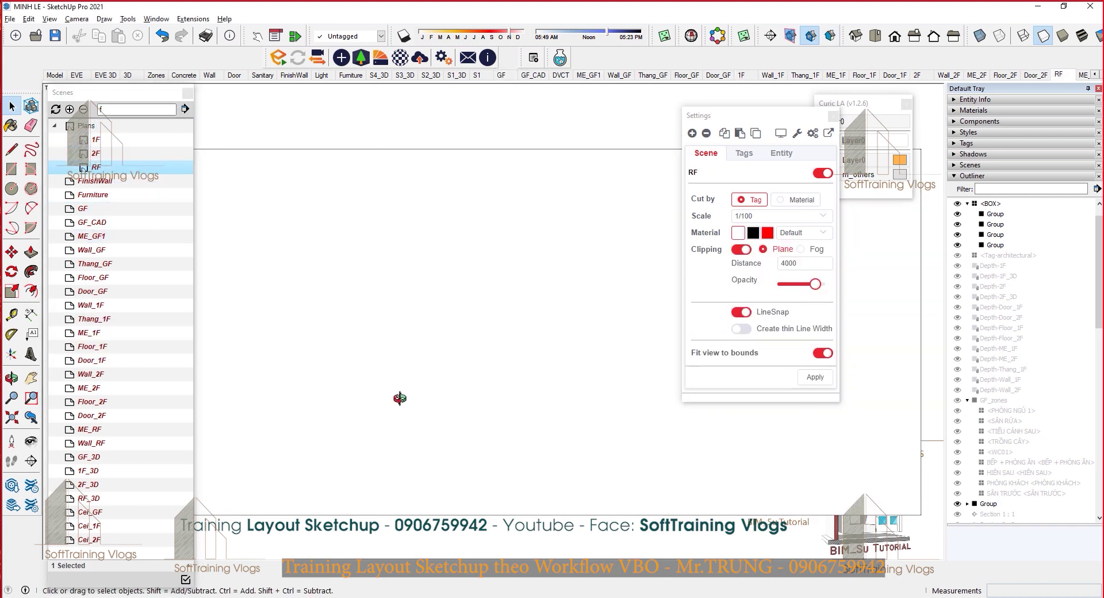